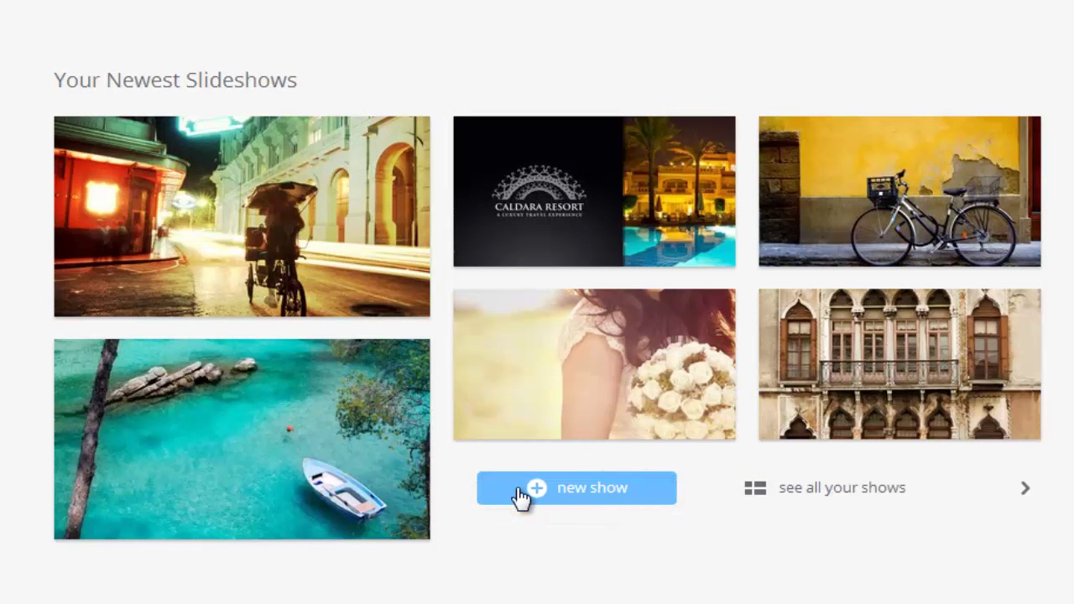
Start a new custom theme with A Moving Backdrop, Photo Border Zoom In 2 and Zoom Out 1 effects
click(520, 495)
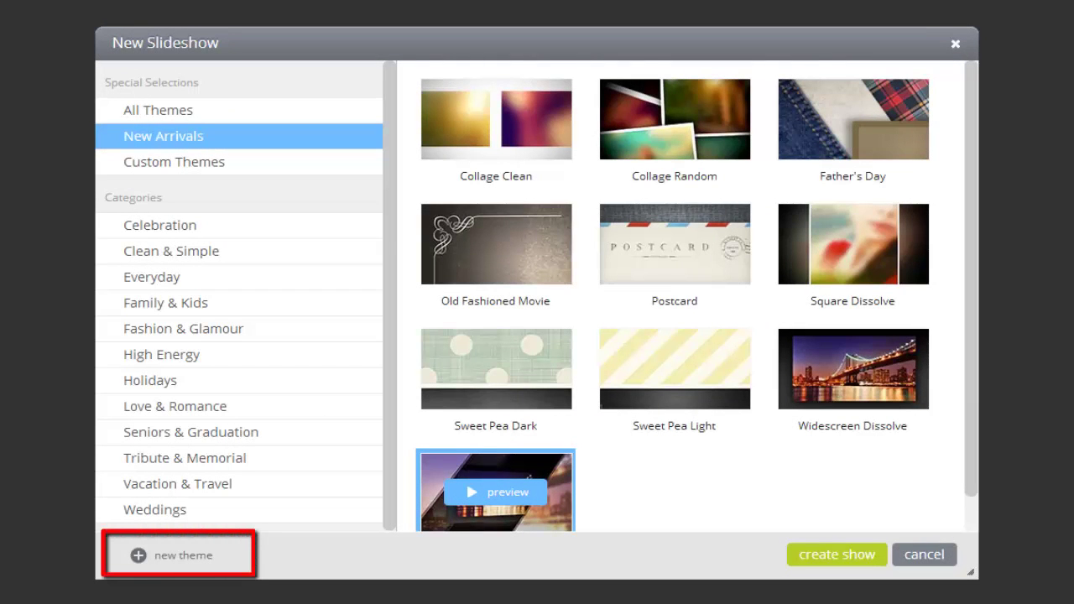
click(159, 560)
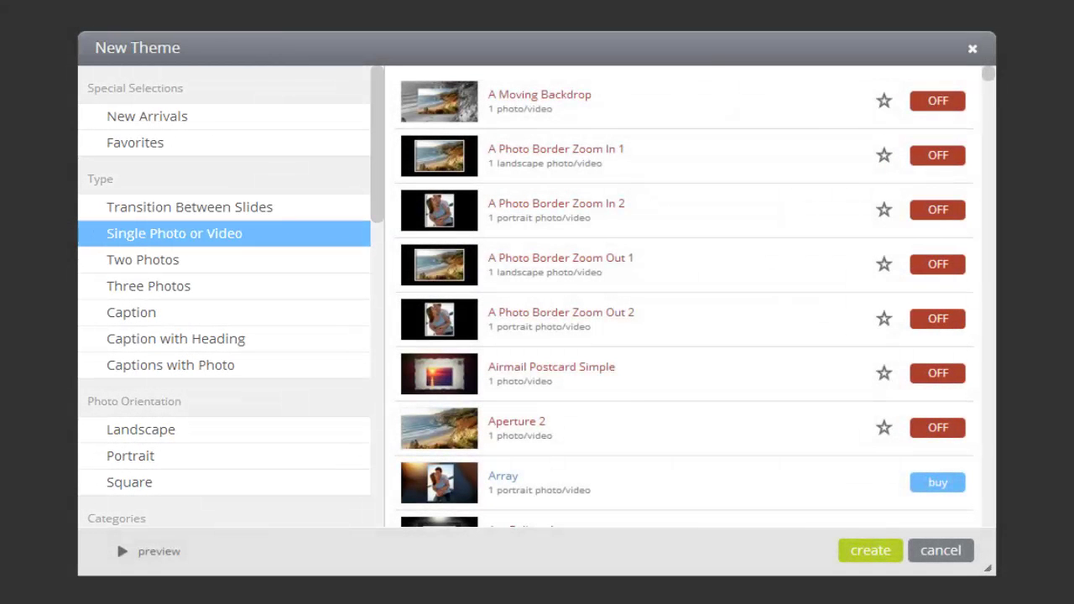
click(925, 109)
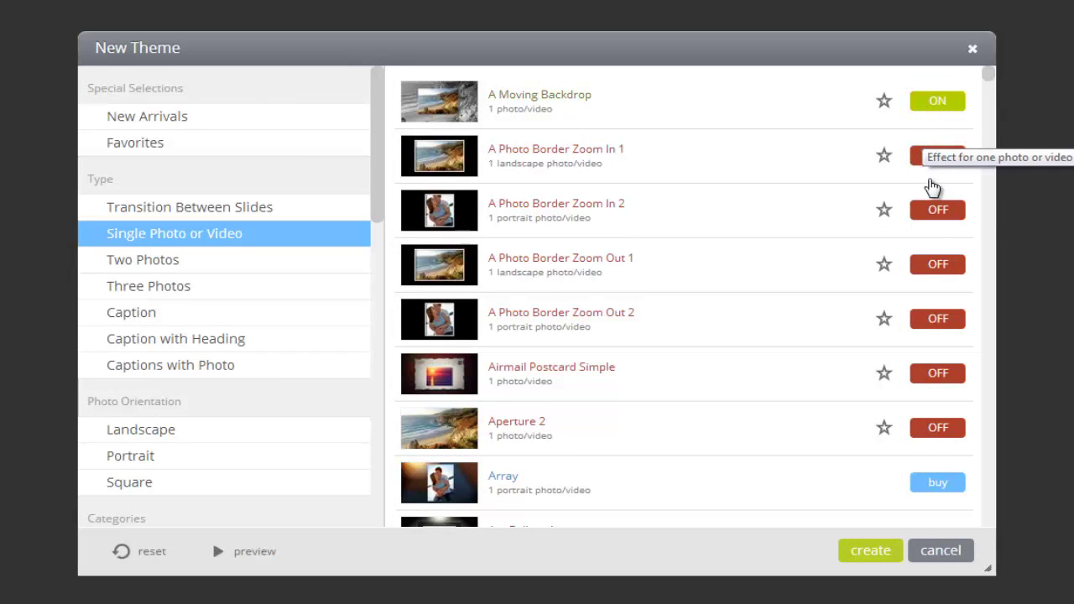
click(932, 215)
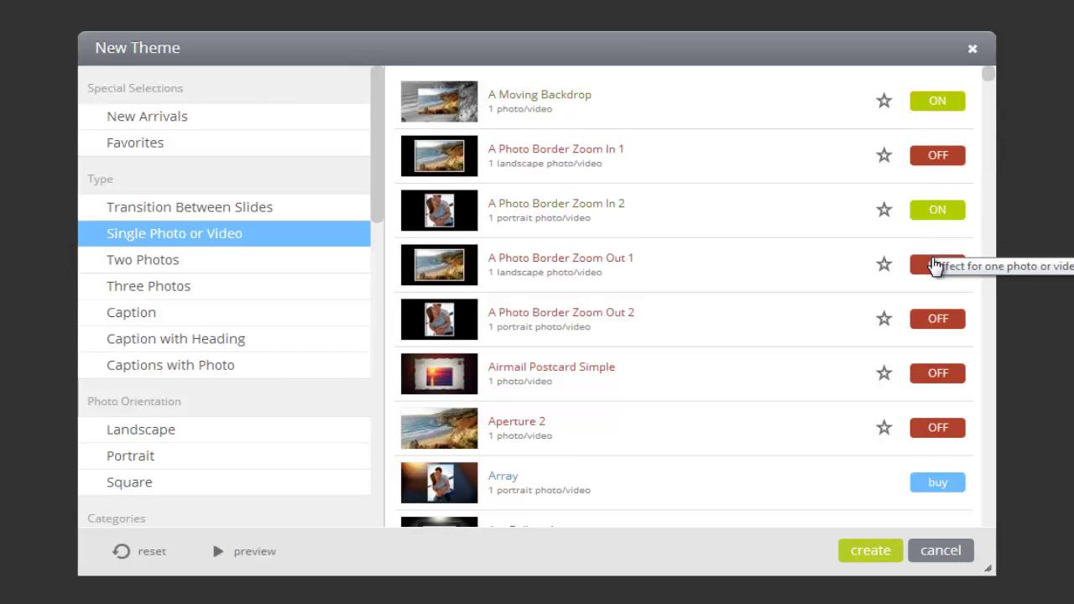
click(937, 267)
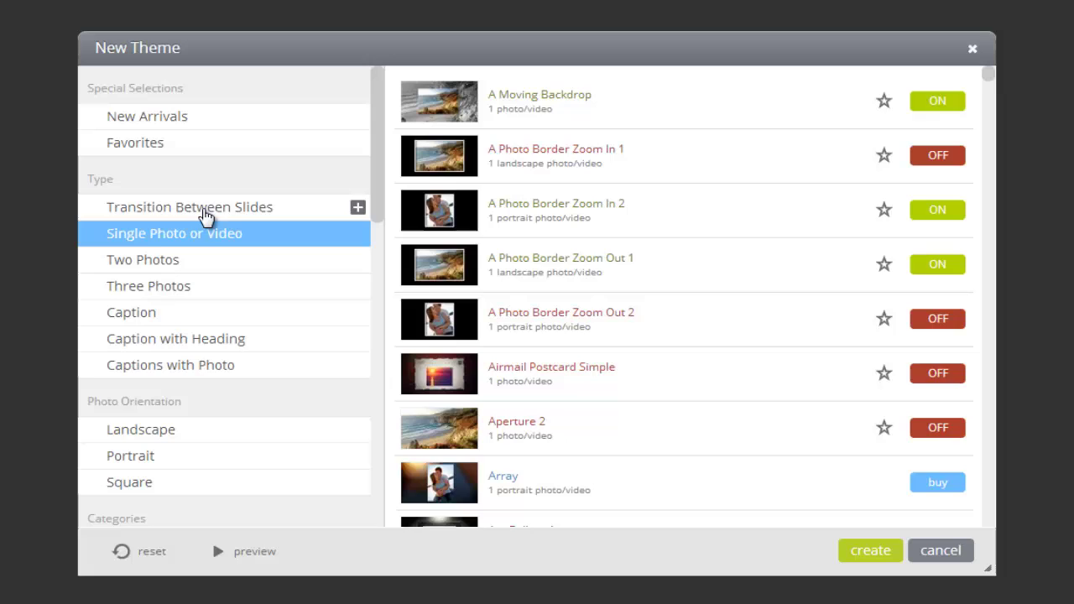
Add the 3D Drift - Left and Bars Falling In transitions to the theme
click(208, 216)
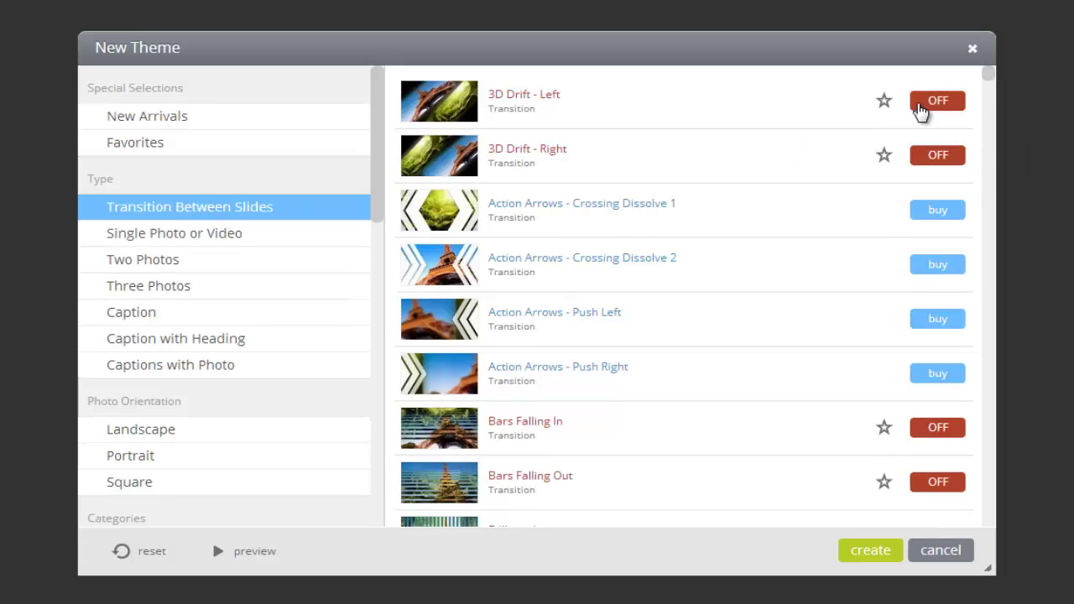
click(920, 107)
click(949, 432)
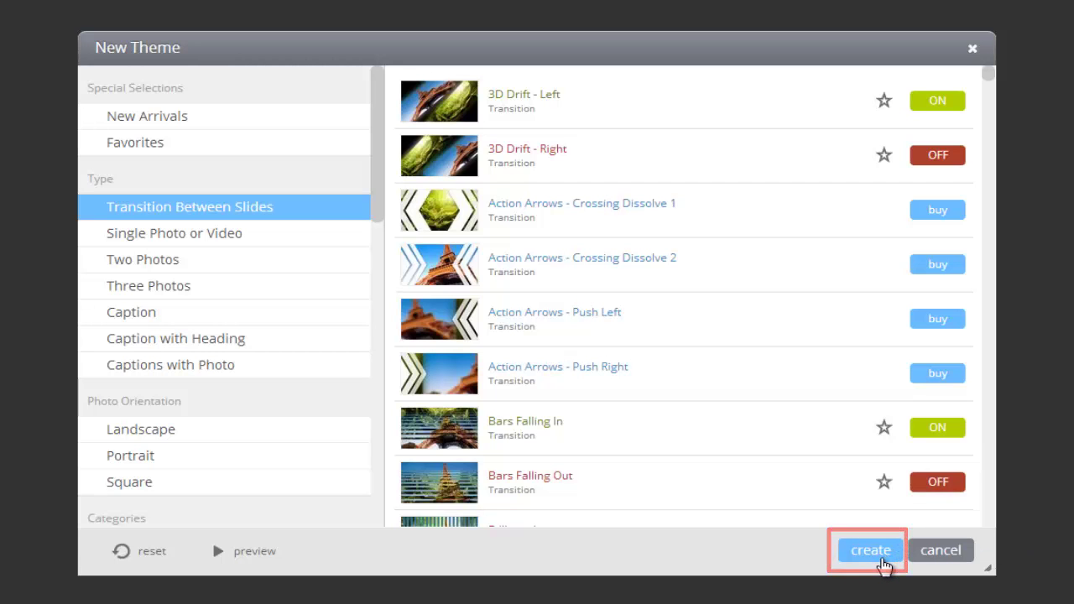
Replace 'New Theme' with 'High School Seniors' and create the custom theme
click(870, 550)
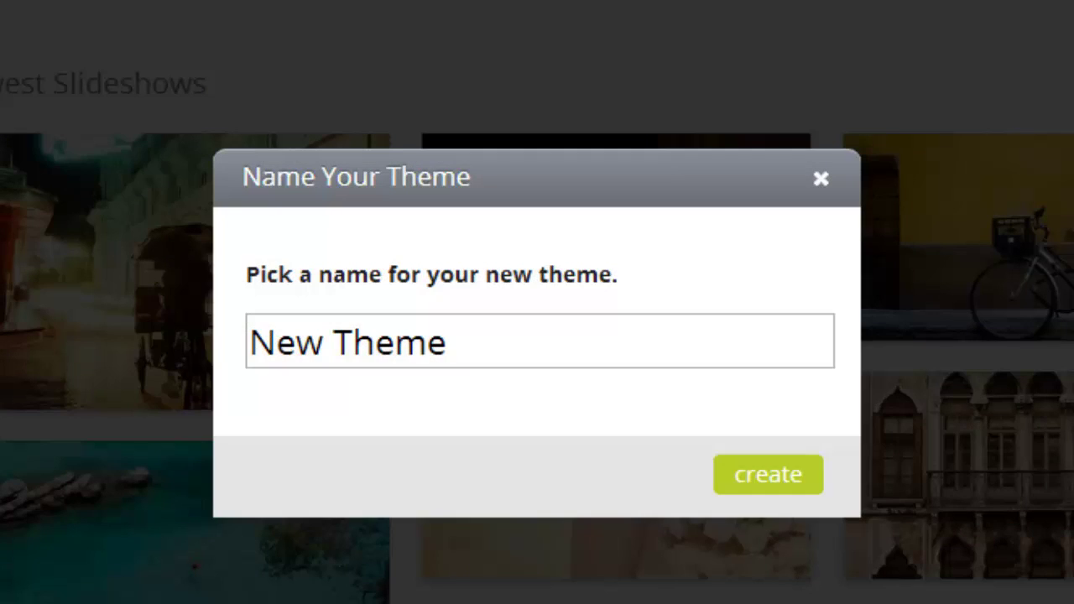
click(476, 342)
key(BackSpace)
key(BackSpace)
key(BackSpace)
key(BackSpace)
key(BackSpace)
key(BackSpace)
key(BackSpace)
key(BackSpace)
key(BackSpace)
text(Hi)
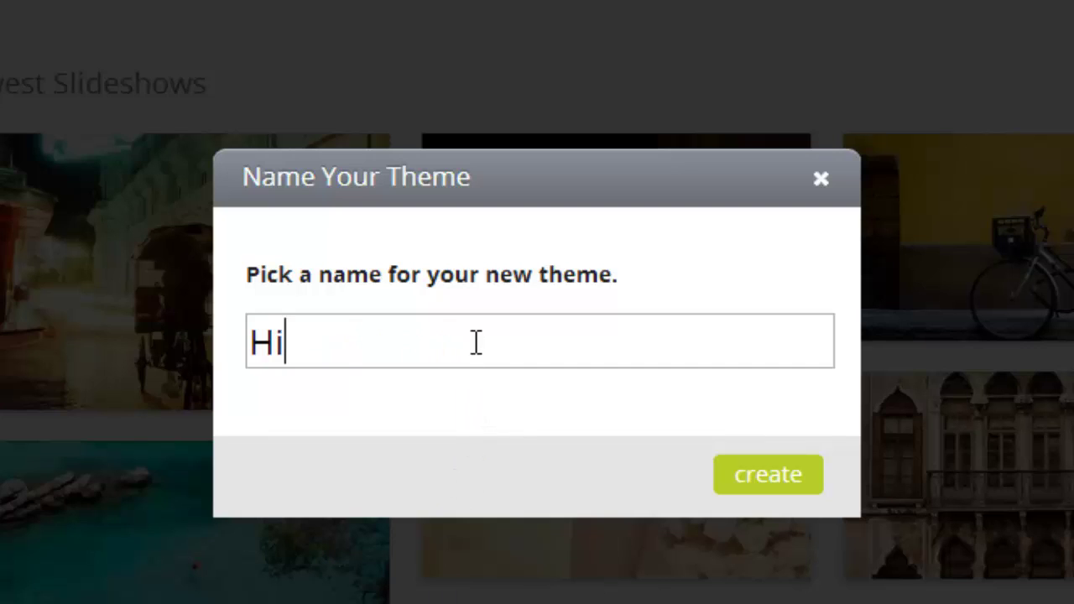
text(gh School S)
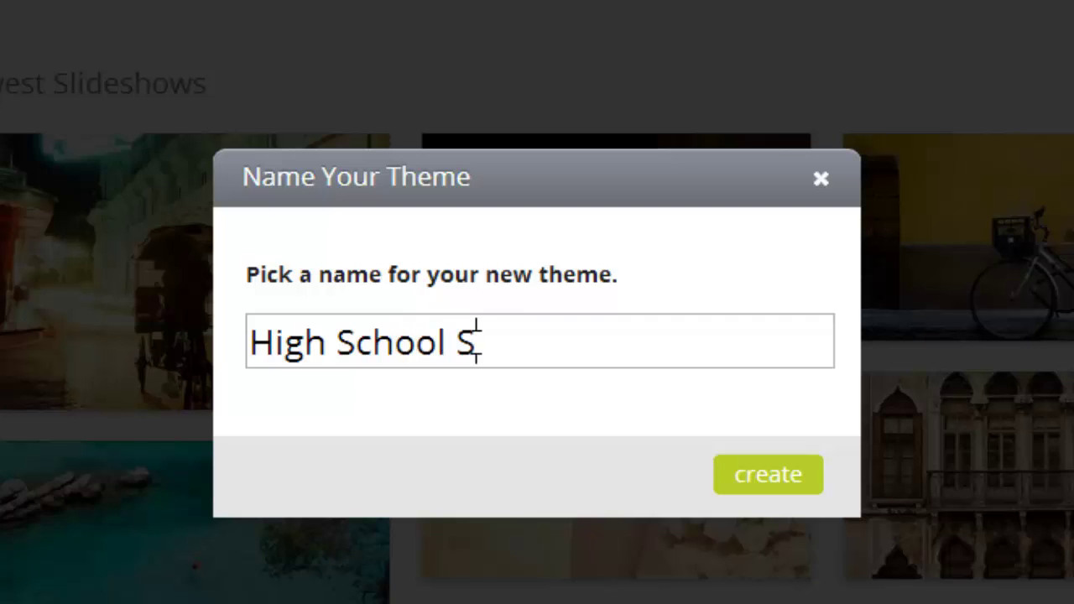
text(eniors)
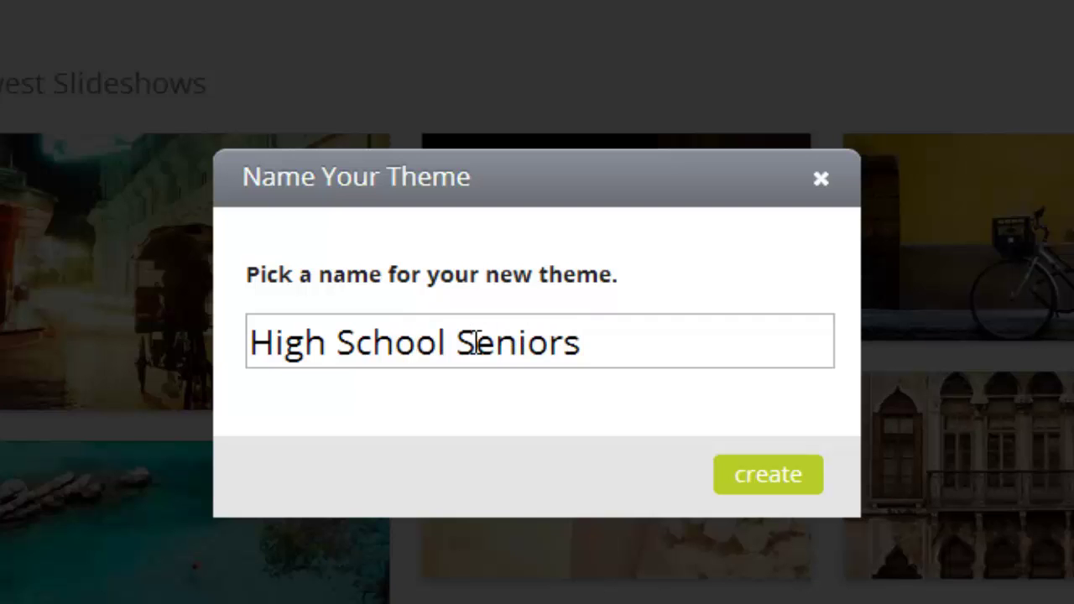
click(750, 478)
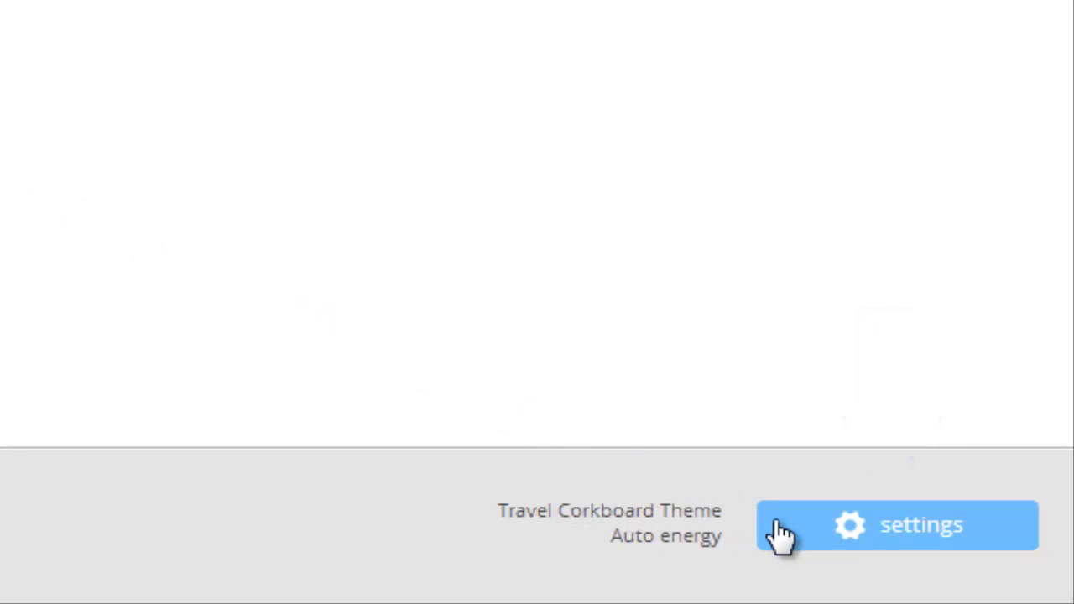
Upload a logo image as the show's watermark from its Premium Settings
click(789, 537)
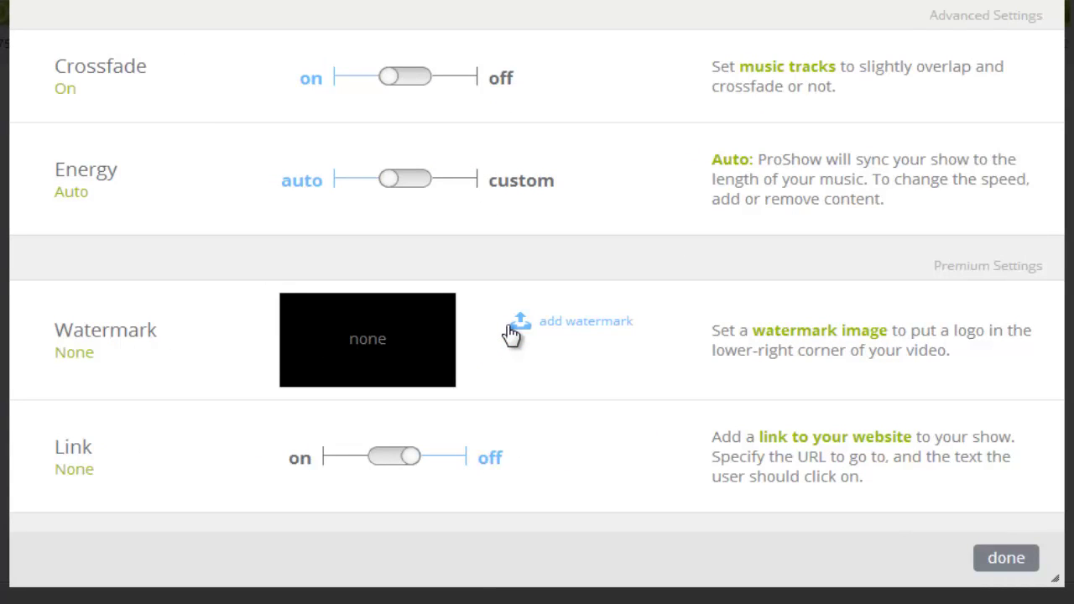
click(511, 334)
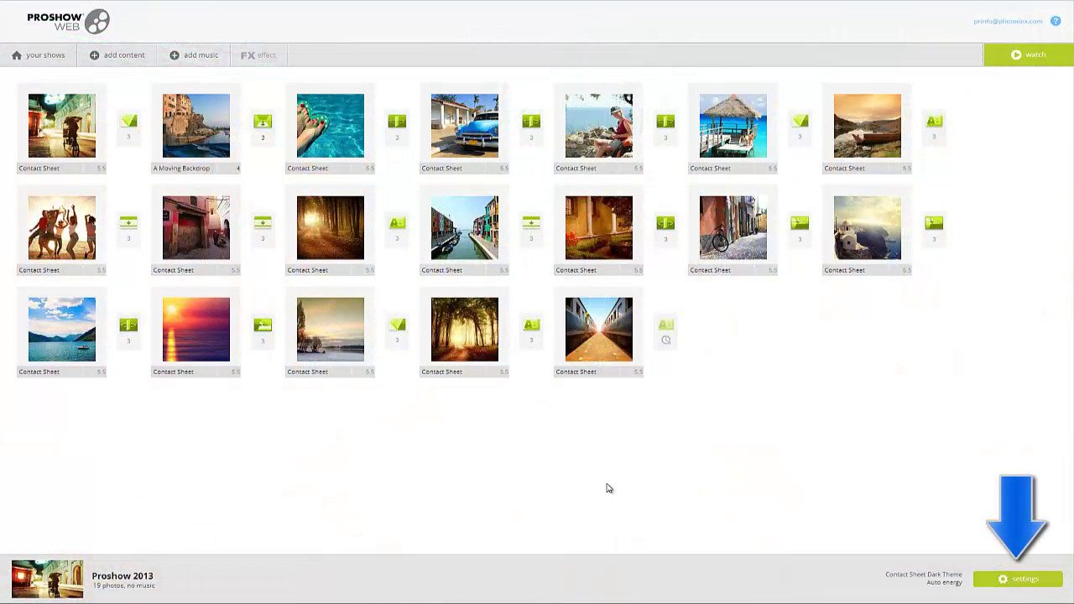
Turn on the Link toggle in the show's settings to add a website link
click(994, 579)
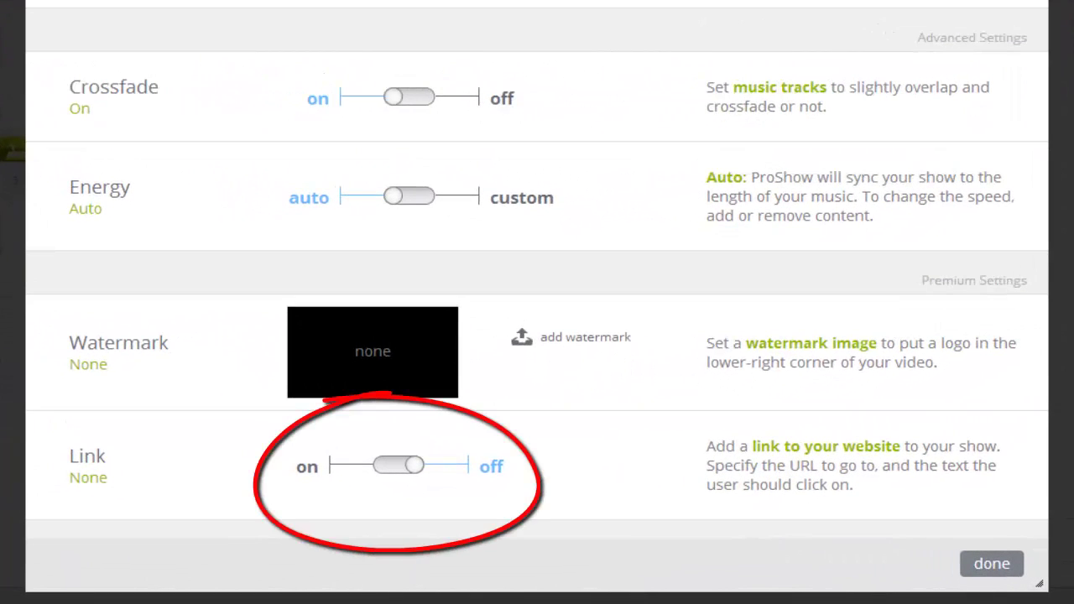
click(384, 475)
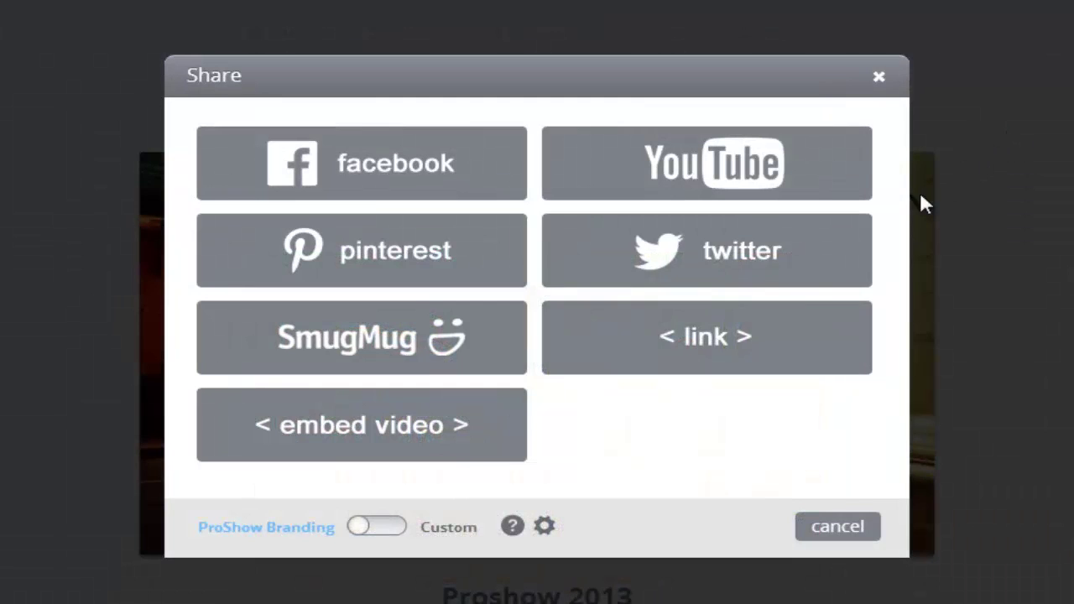
Choose the link option in the Share dialog to copy the show's URL
click(749, 340)
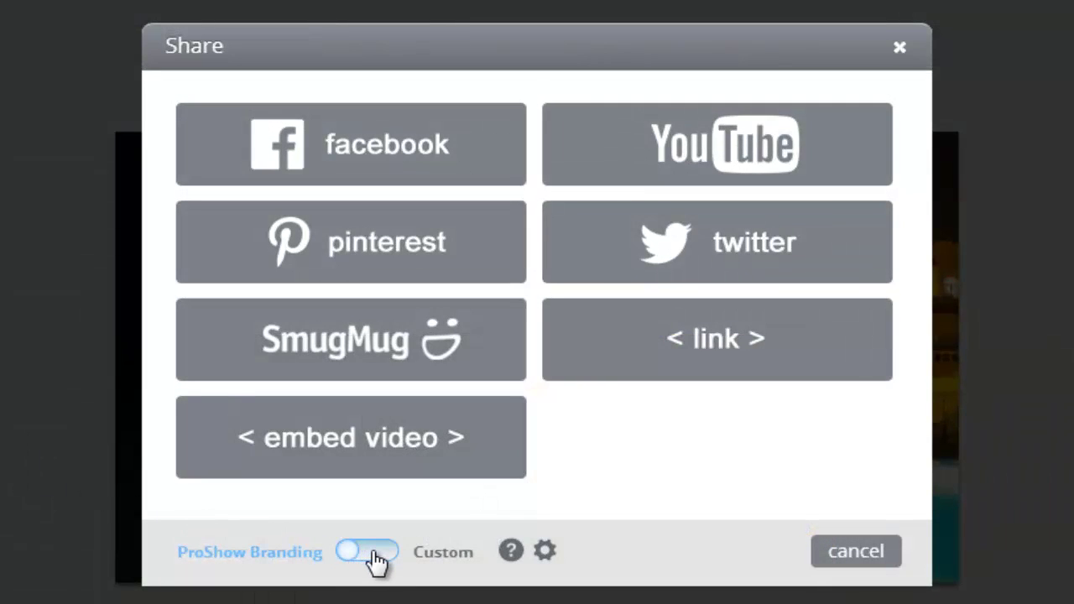
Switch to Custom branding and check the watch page's link, colour and background settings
click(368, 557)
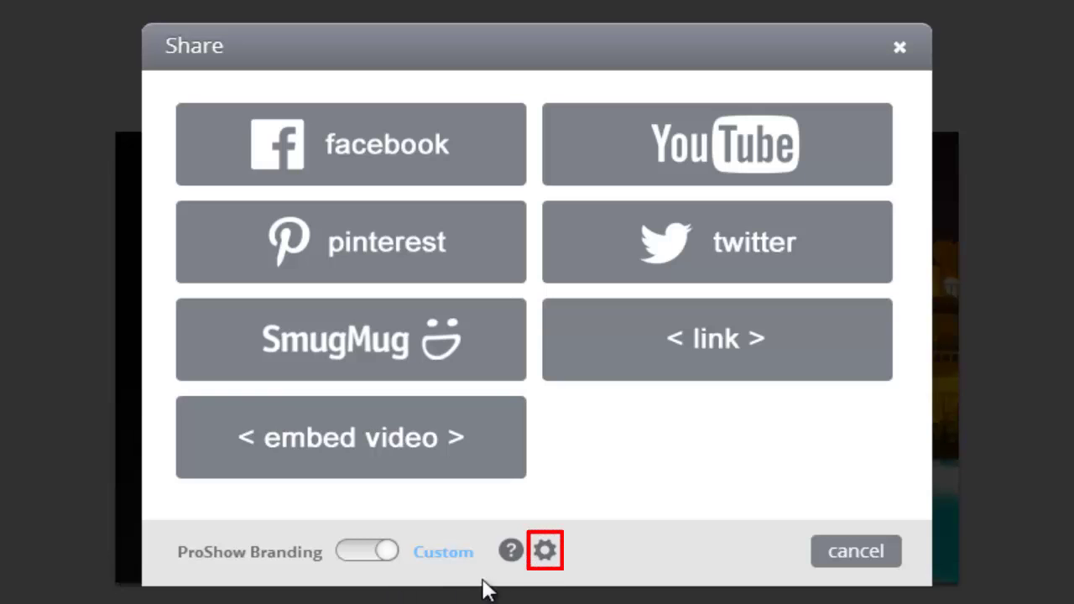
click(543, 550)
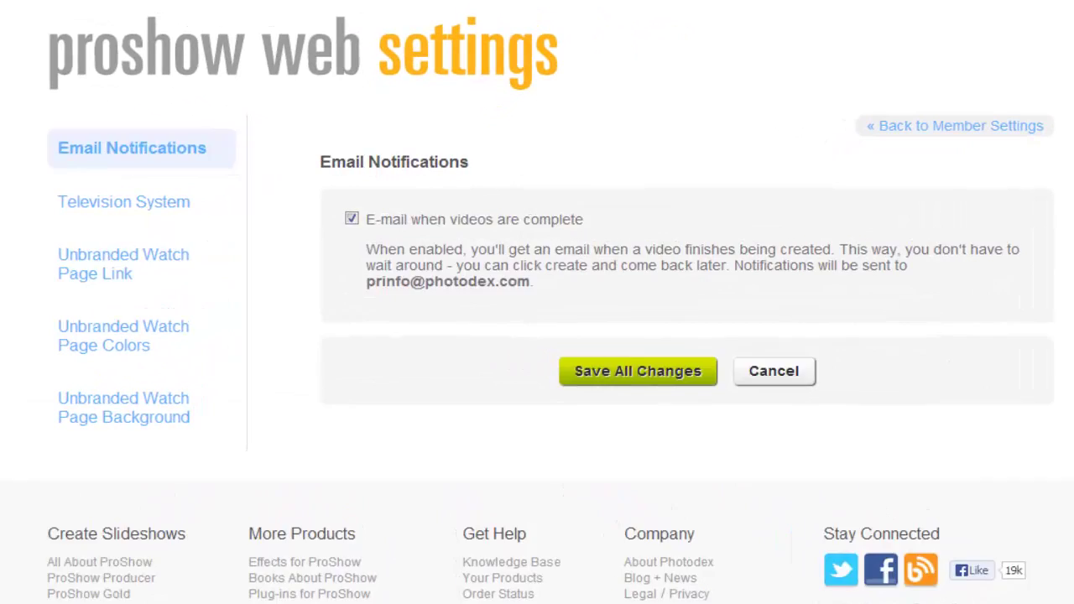
click(129, 264)
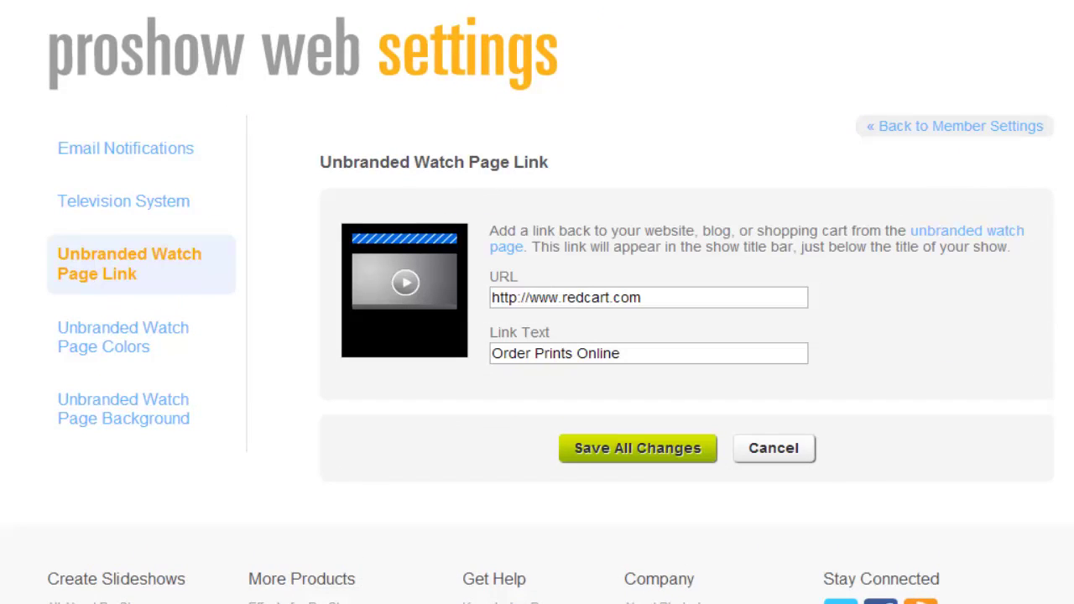
click(130, 336)
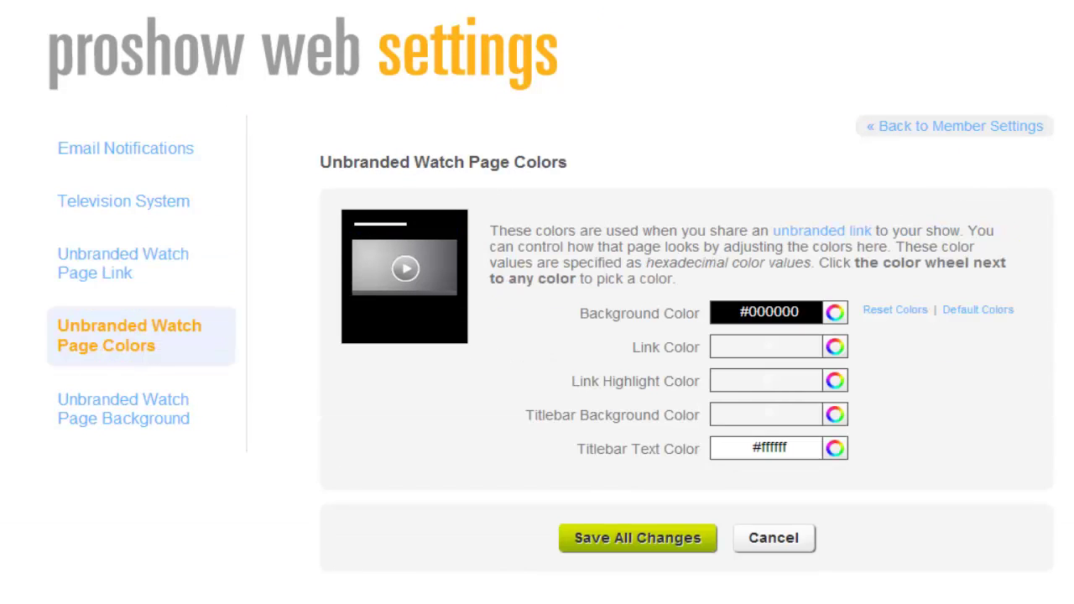
click(123, 408)
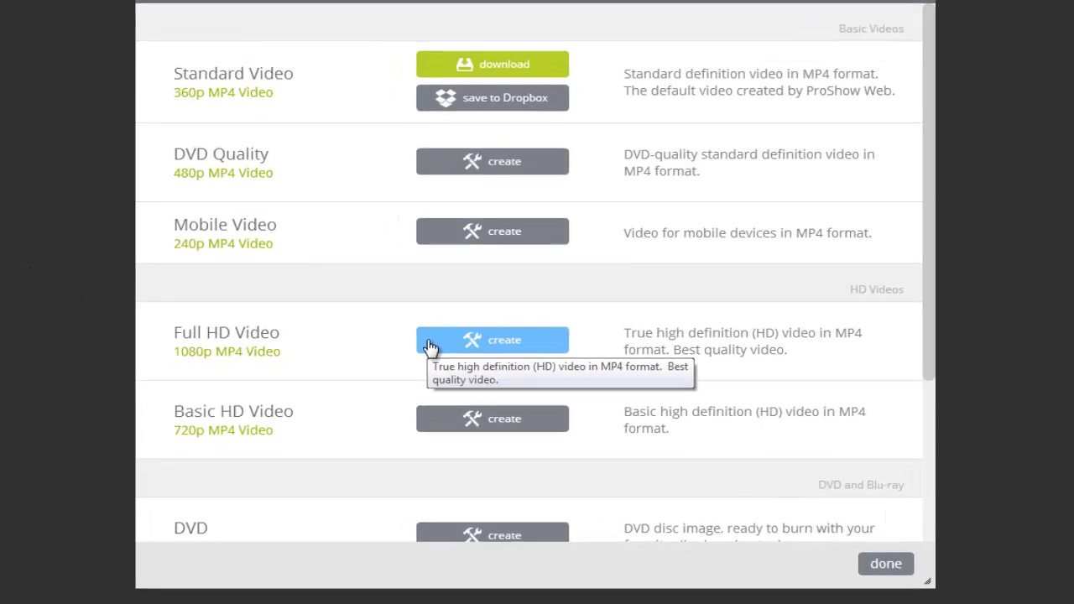
Create the Full HD Video (1080p MP4) download of the show
click(442, 367)
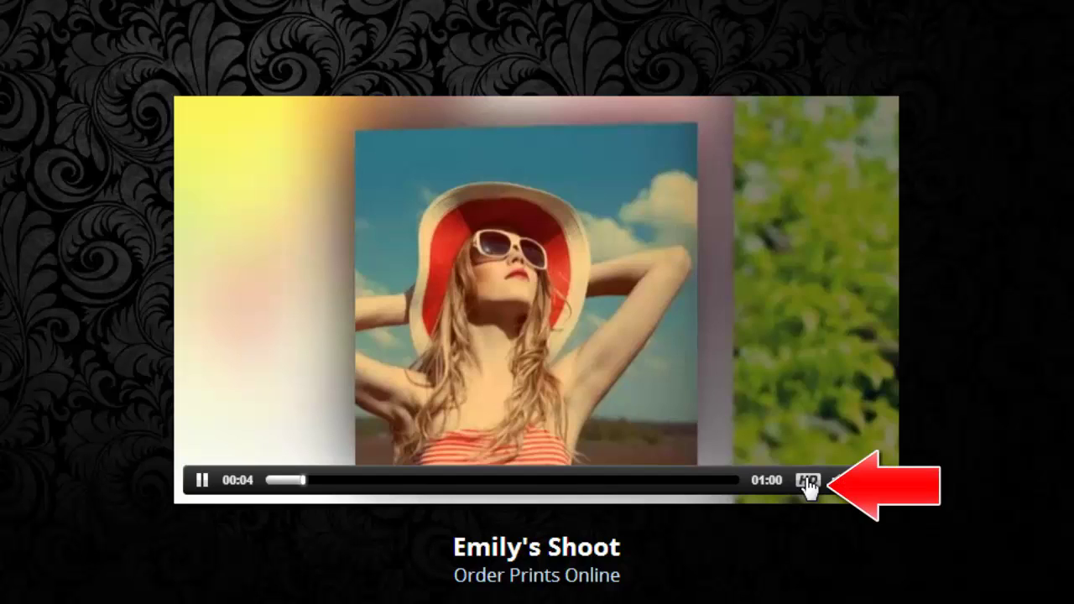
Set the player's quality from SD 360p to HD 720p
click(809, 486)
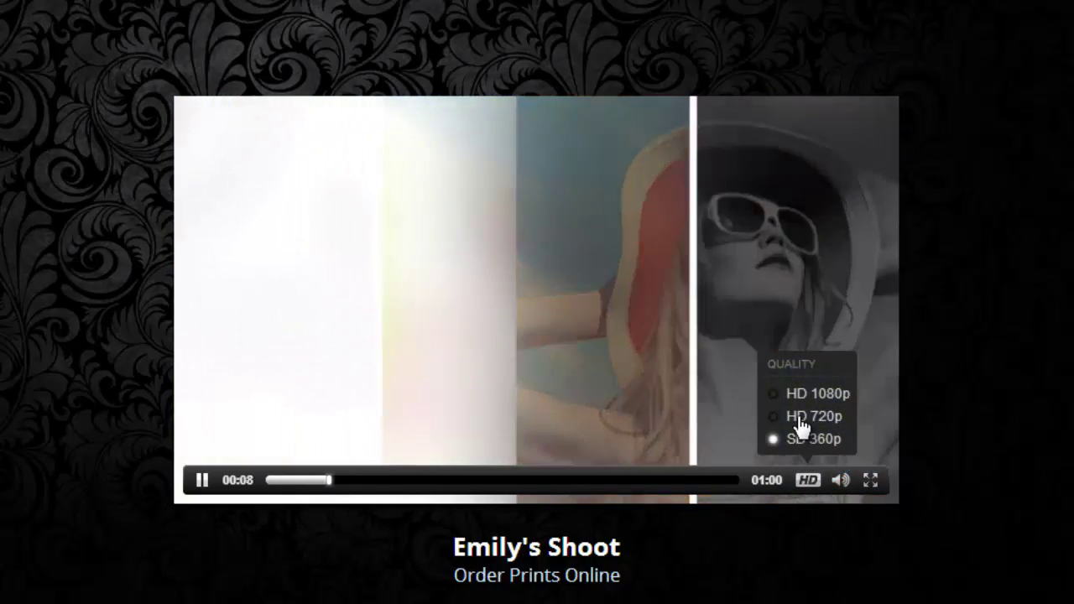
click(803, 418)
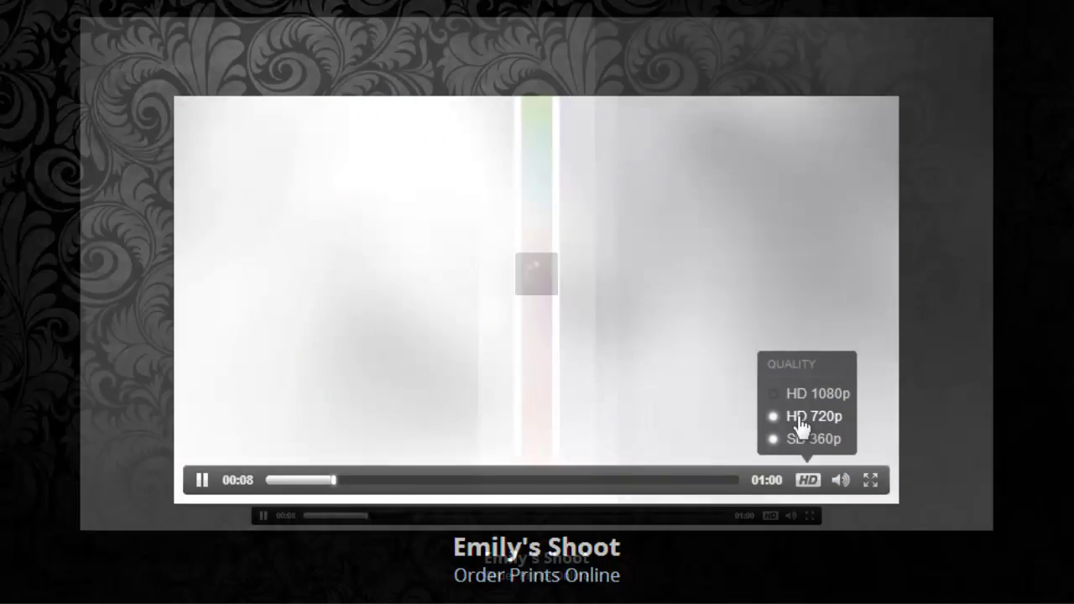